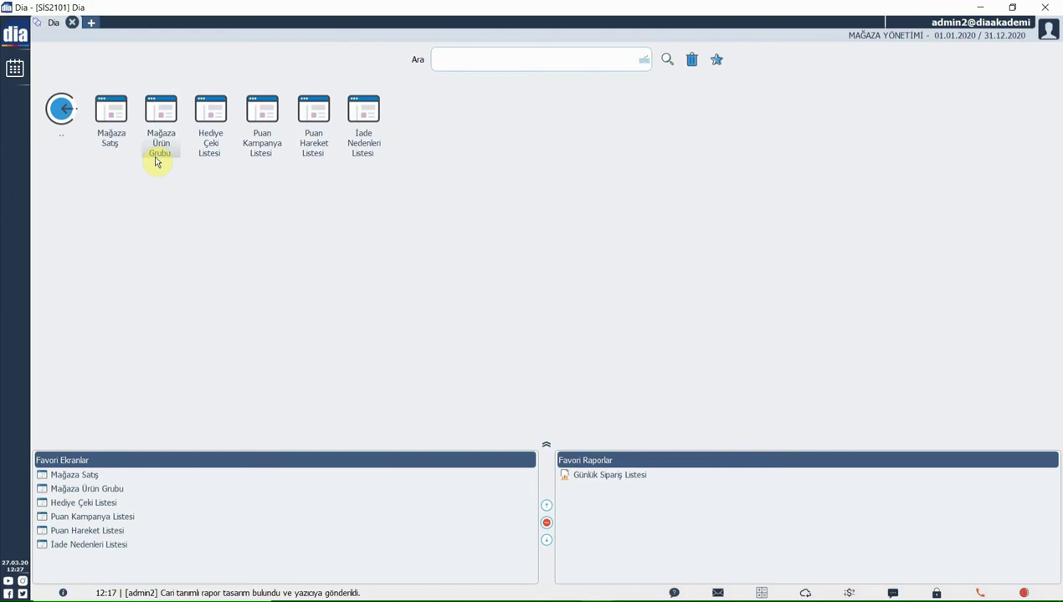
# - Open the Mağaza Satış screen and close the auxiliary customer display window
pyautogui.click(119, 117)
pyautogui.moveTo(474, 185); pyautogui.dragTo(499, 180)
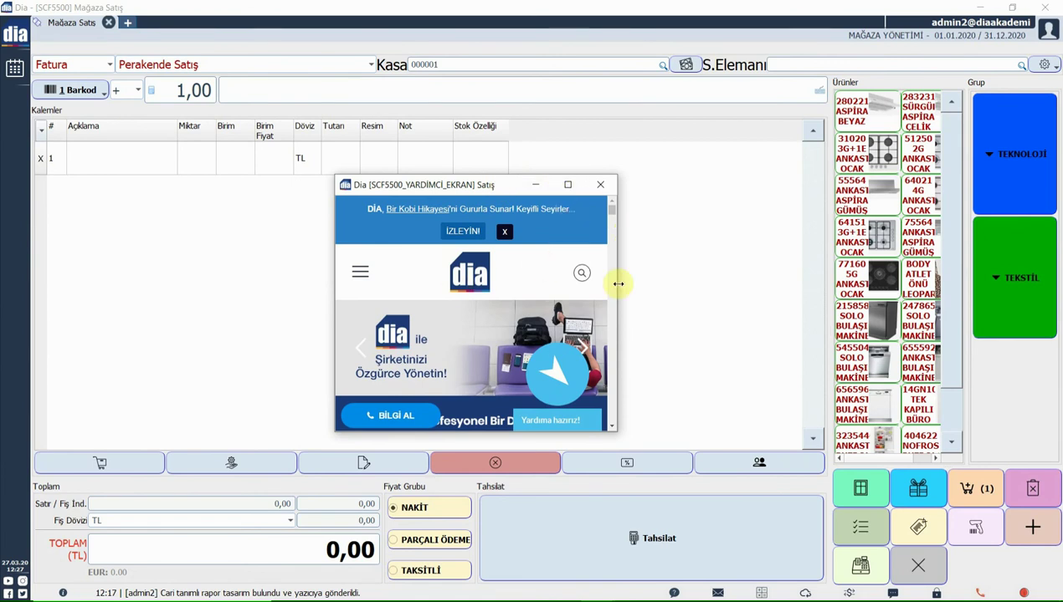
pyautogui.click(604, 190)
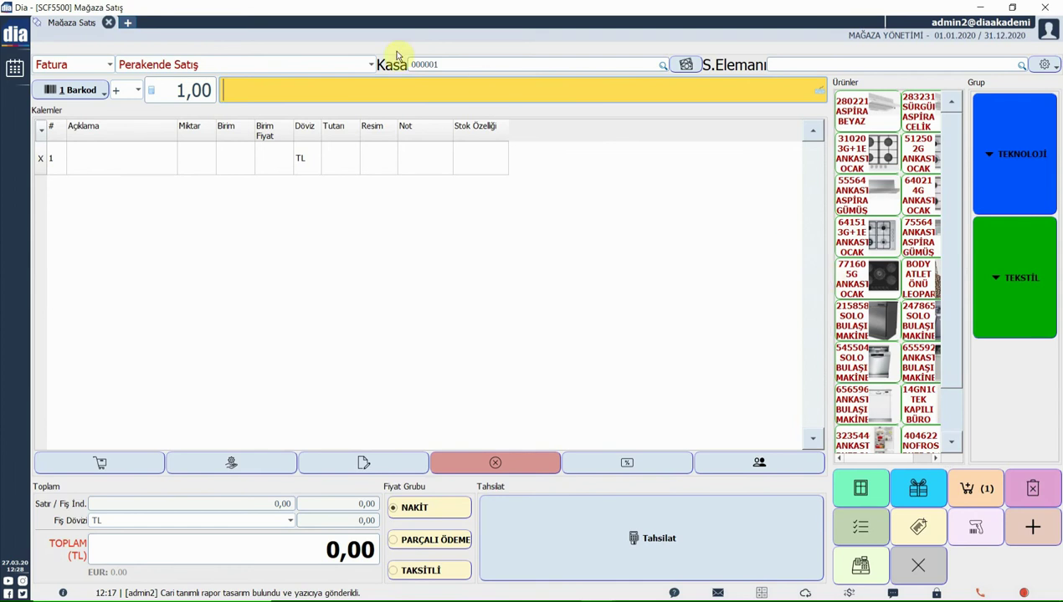
# - Look through the document type and sale type options available for the sale
pyautogui.click(72, 66)
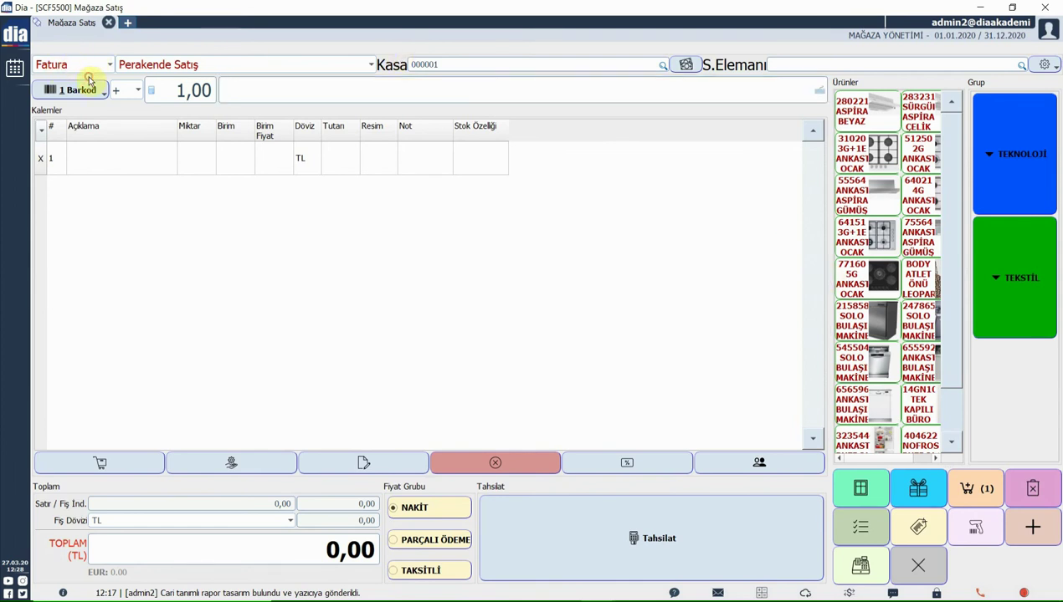
pyautogui.click(205, 73)
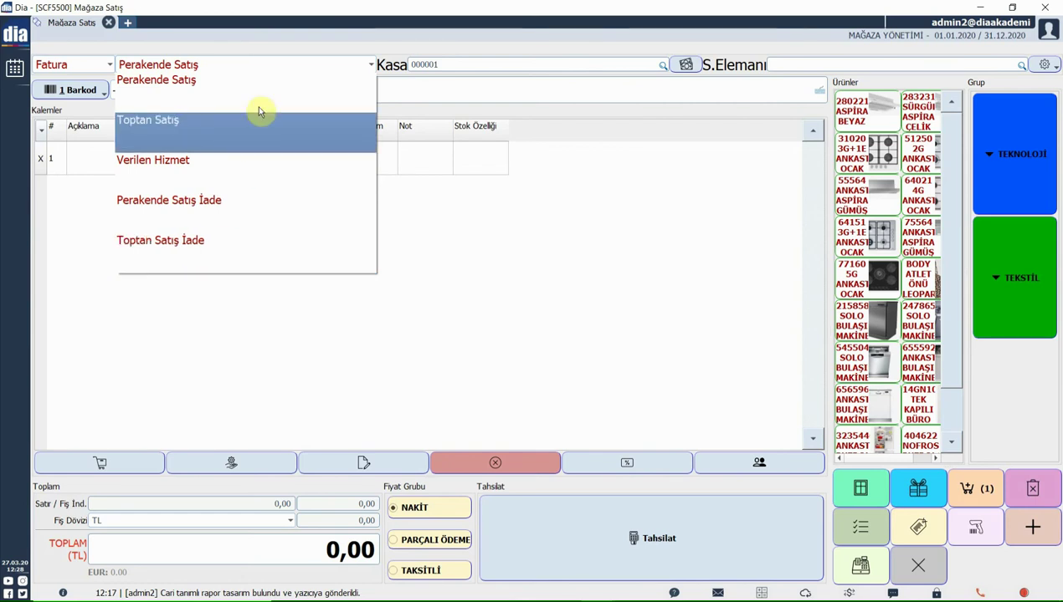
pyautogui.click(498, 111)
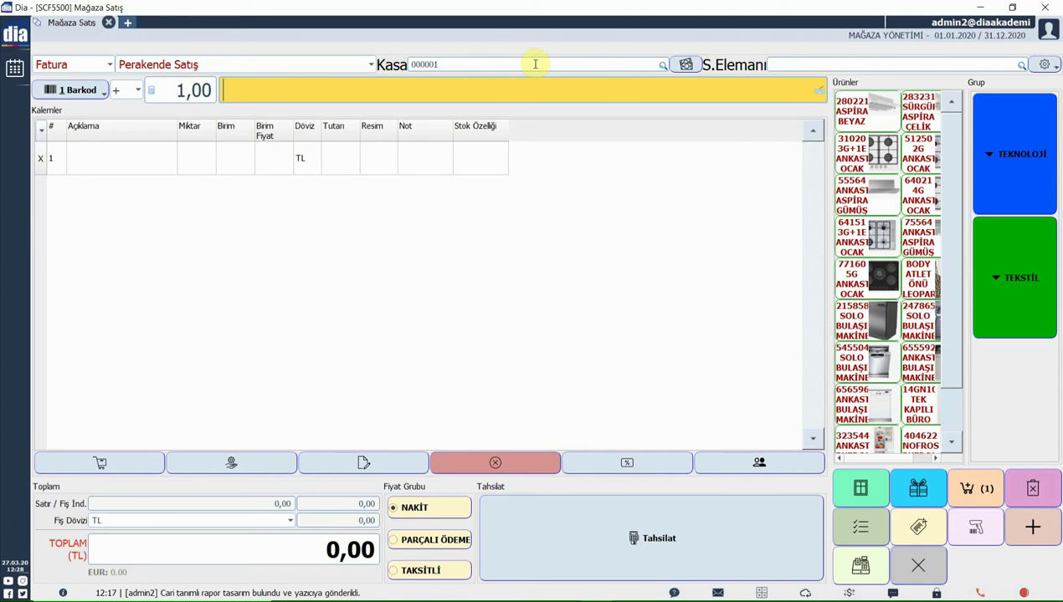
# - View the balance of cash register 000001, close it, and go to the S.Elemanı field
pyautogui.click(686, 66)
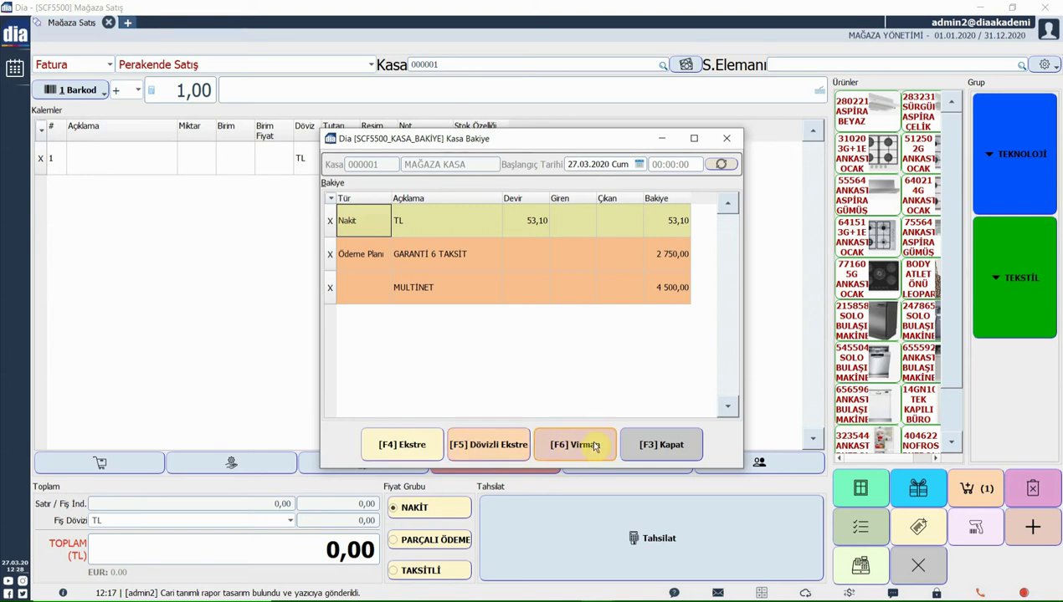
pyautogui.click(661, 444)
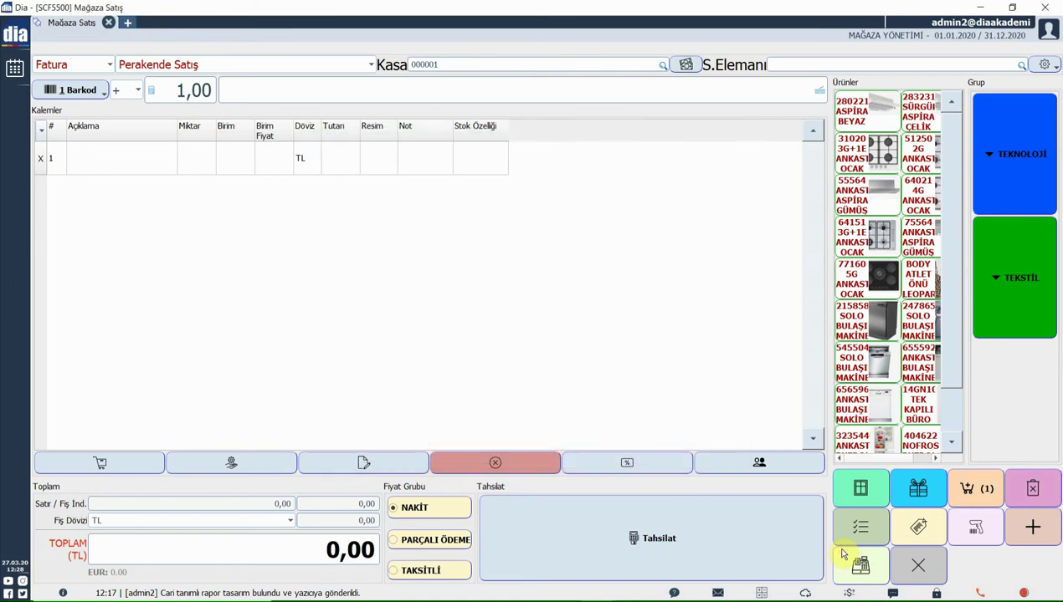
pyautogui.click(788, 64)
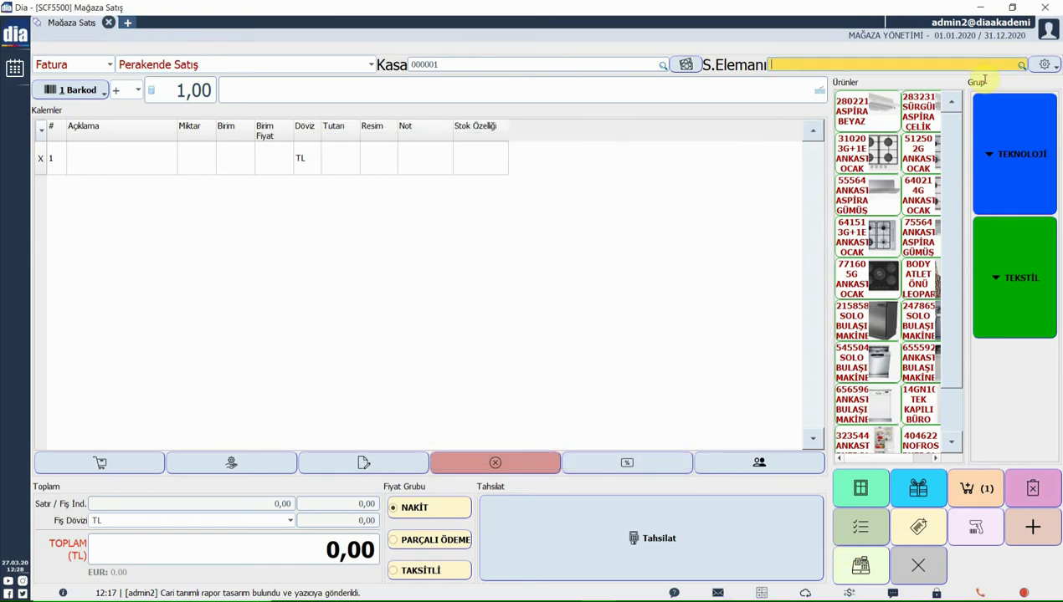
# - Widen the Ürünler area by moving the vertical divider, and fix it in place with Orta Çizgiyi Sabitle (Dikey)
pyautogui.click(1045, 64)
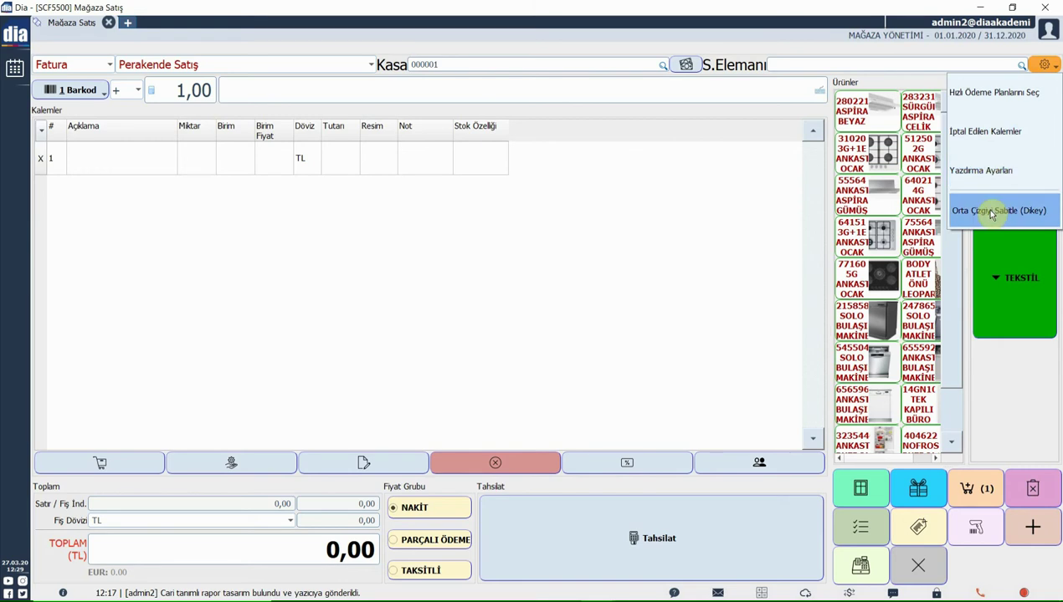
pyautogui.click(822, 266)
pyautogui.moveTo(824, 272); pyautogui.dragTo(607, 318)
pyautogui.click(1042, 64)
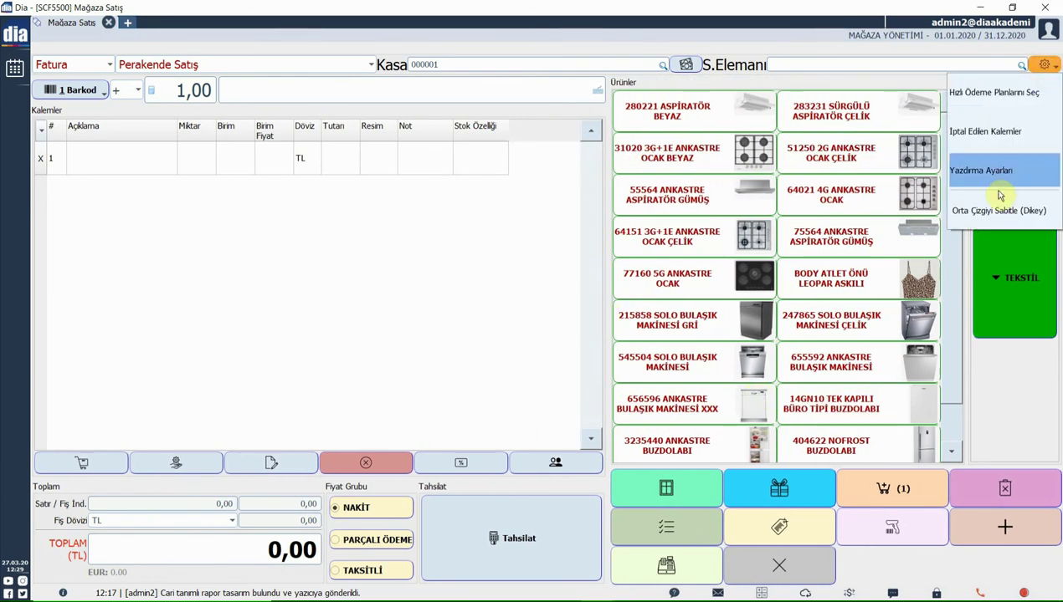
pyautogui.click(998, 210)
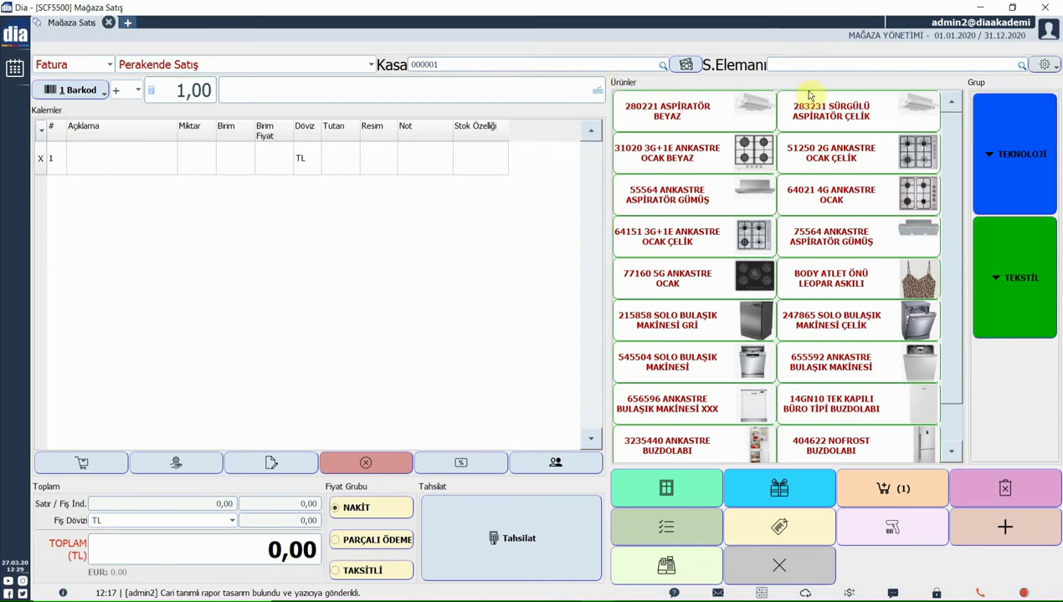
# - Look through the item lookup methods offered beside Barkod and the TEKNOLOJİ product group
pyautogui.click(97, 90)
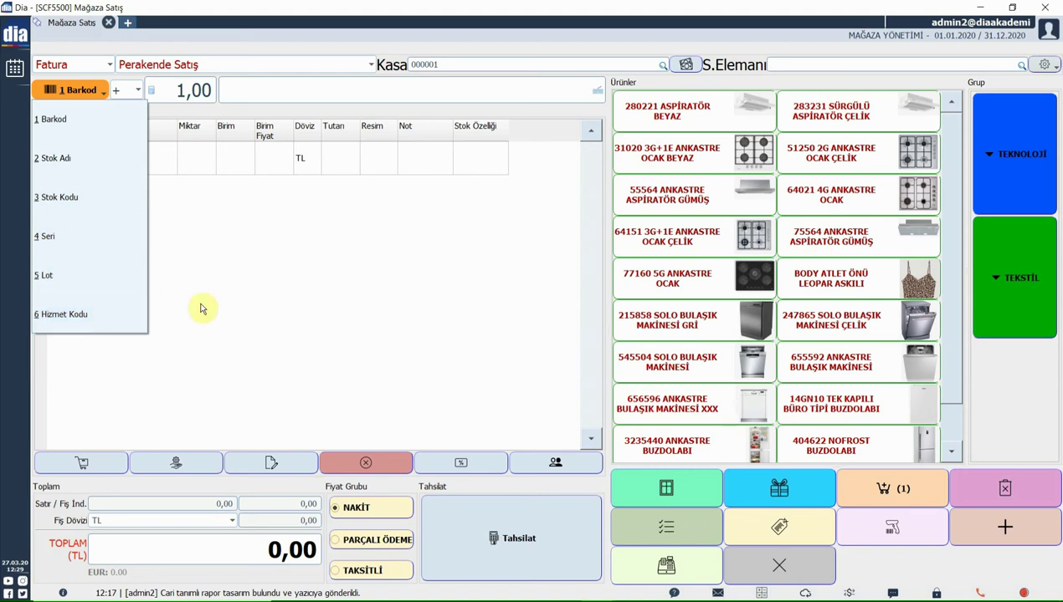
pyautogui.click(252, 385)
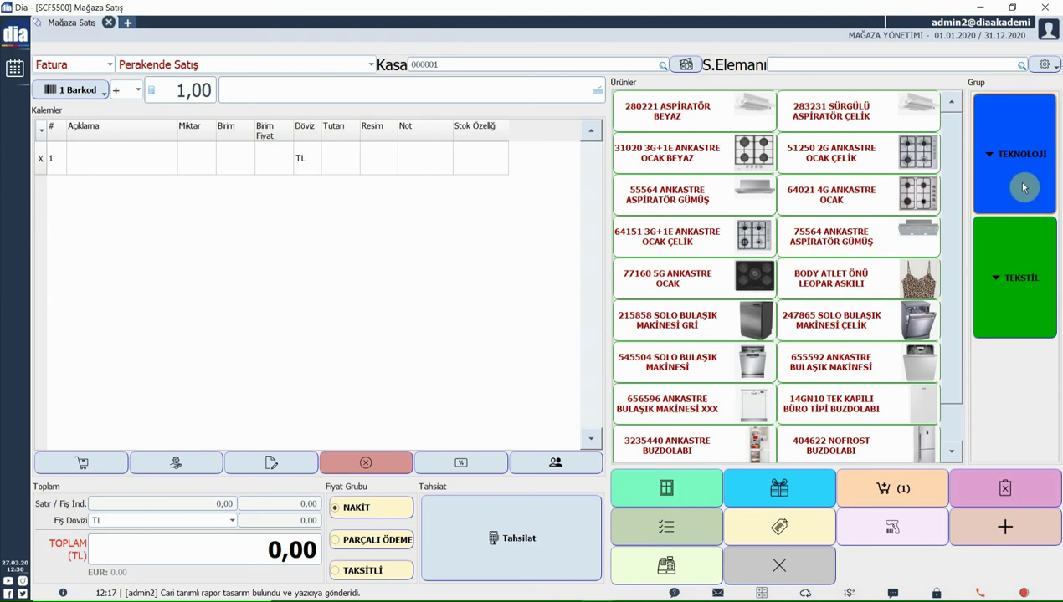
pyautogui.click(998, 185)
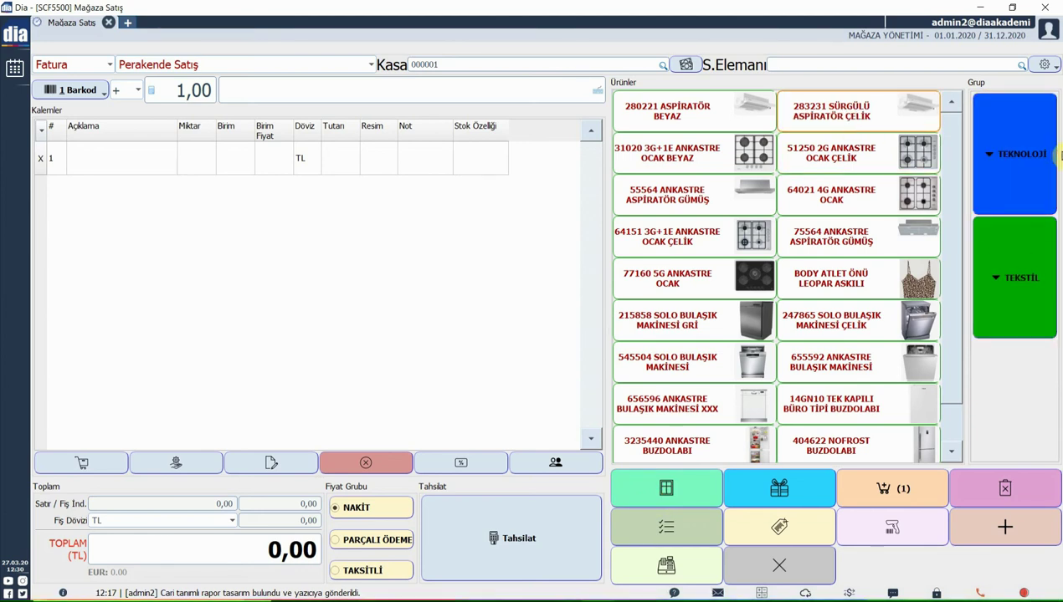
pyautogui.click(831, 110)
pyautogui.click(334, 79)
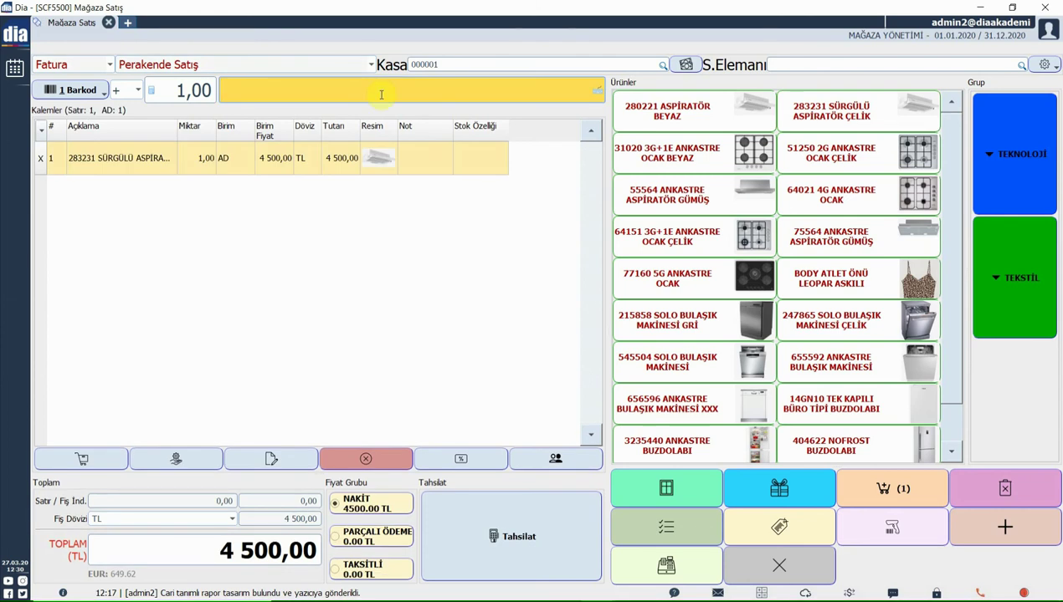
pyautogui.write('3725103704170')
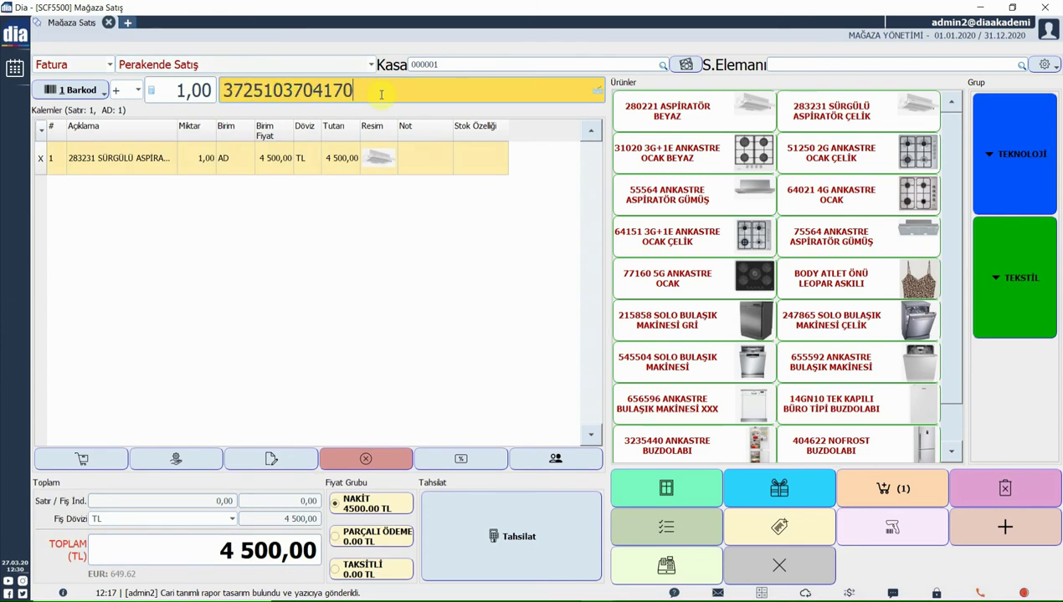
pyautogui.press('Return')
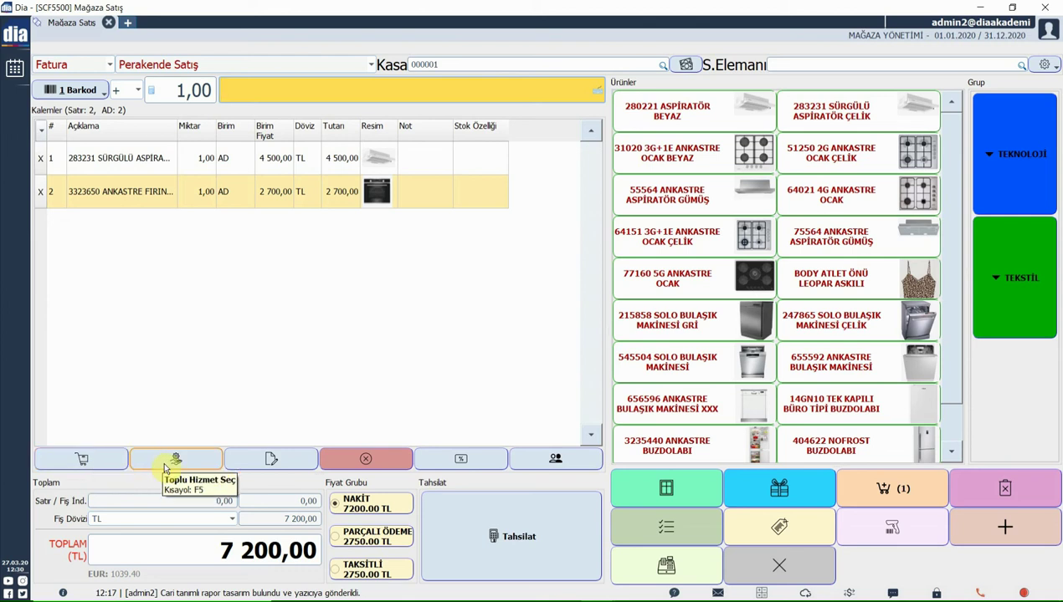
# - Edit the 3323650 ANKASTRE FIRIN-SİYAH line and save it with "ek" as Not 1
pyautogui.click(258, 467)
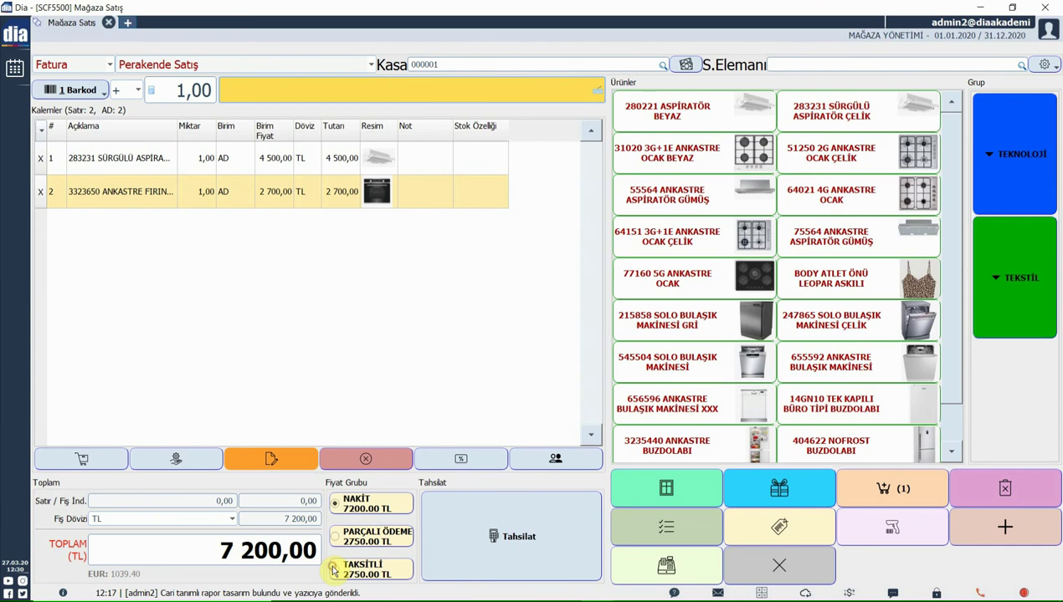
pyautogui.click(345, 336)
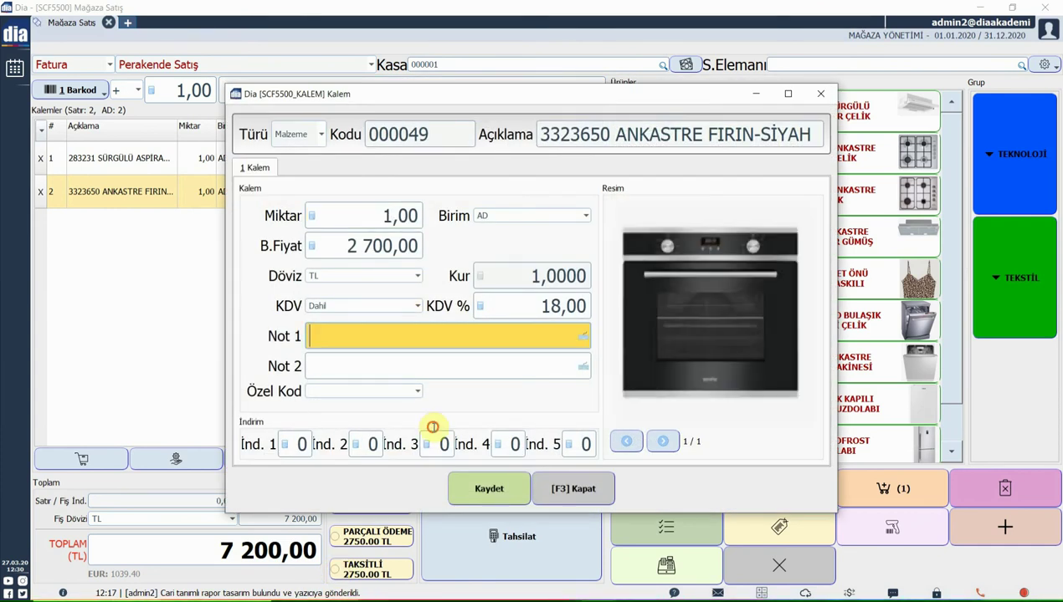
pyautogui.write('ek')
pyautogui.click(489, 488)
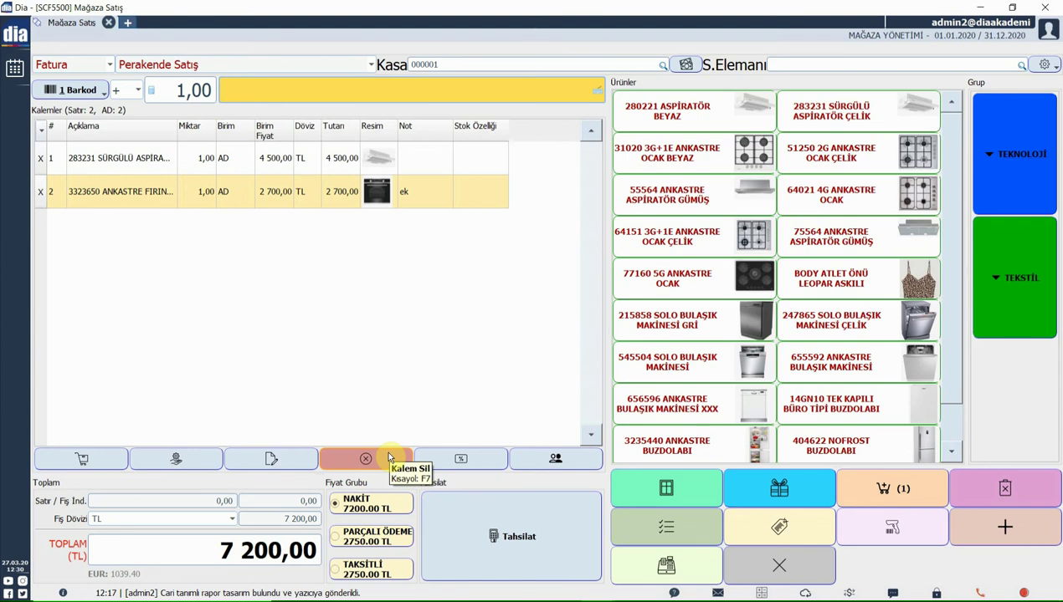
# - Apply a 10% discount to the sale total using the G.Toplamdan % düş type
pyautogui.click(461, 458)
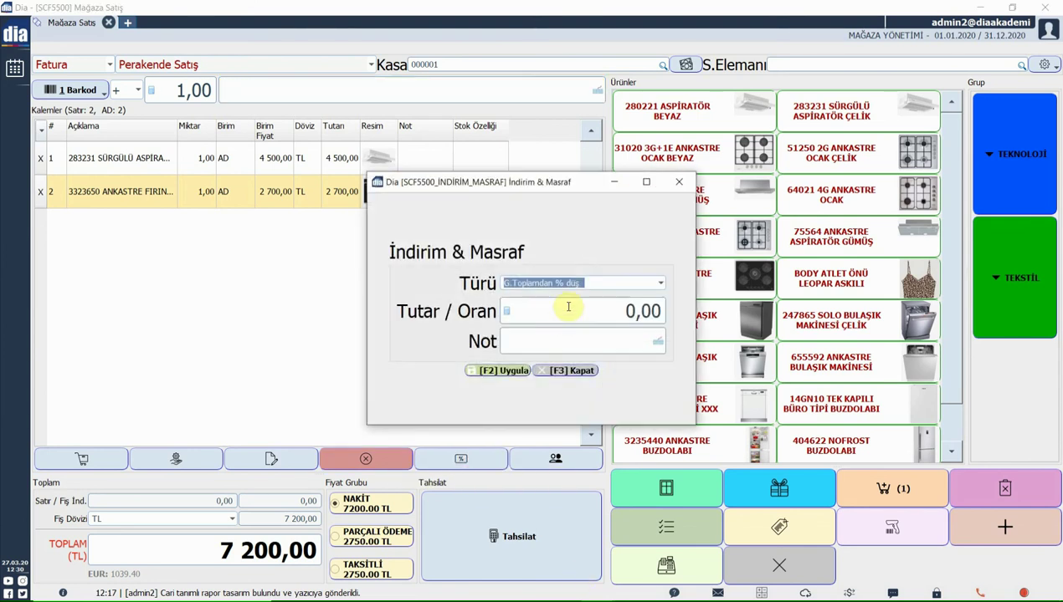
pyautogui.click(545, 284)
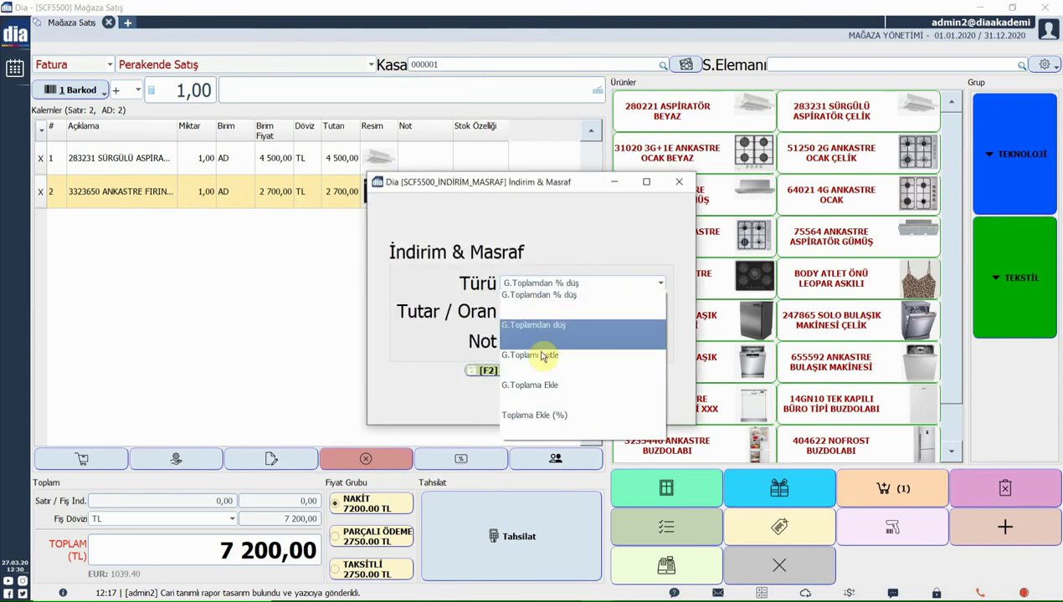
pyautogui.click(481, 306)
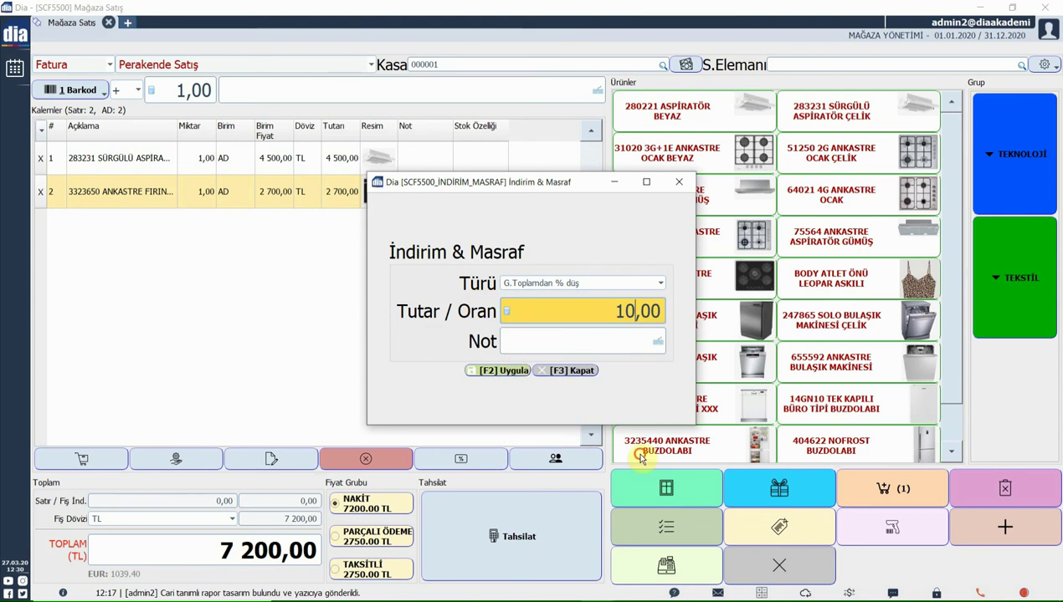
pyautogui.press('F2')
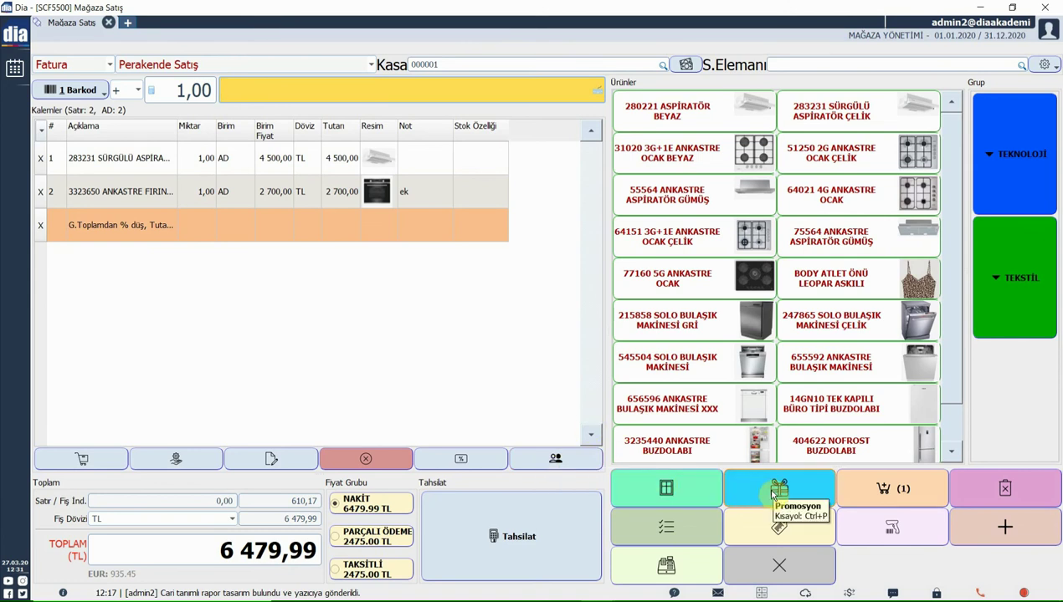
# - Put the current discounted sale on the waiting list
pyautogui.click(879, 494)
pyautogui.click(552, 354)
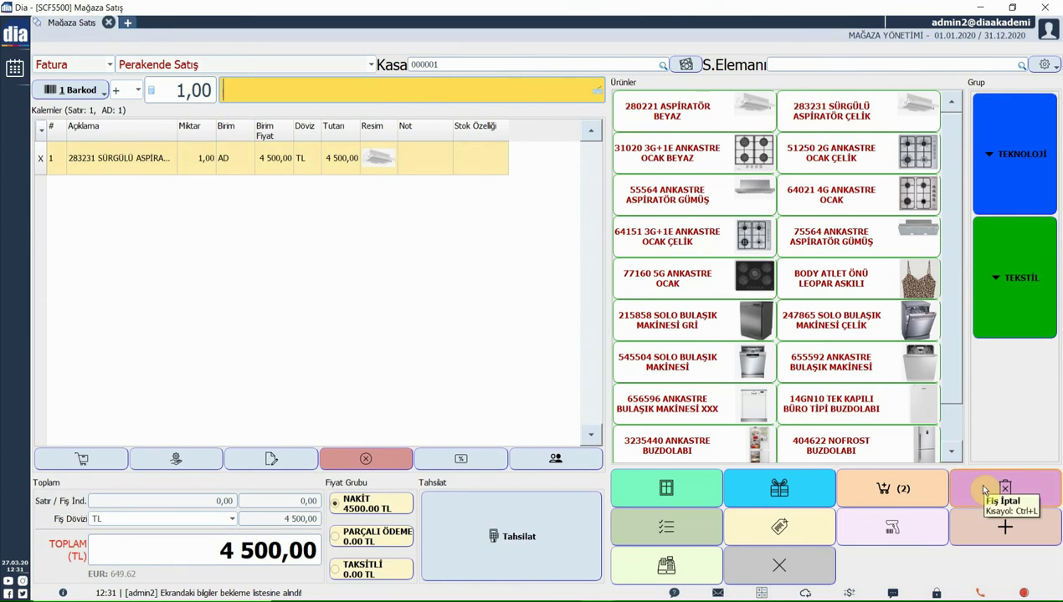
pyautogui.click(669, 527)
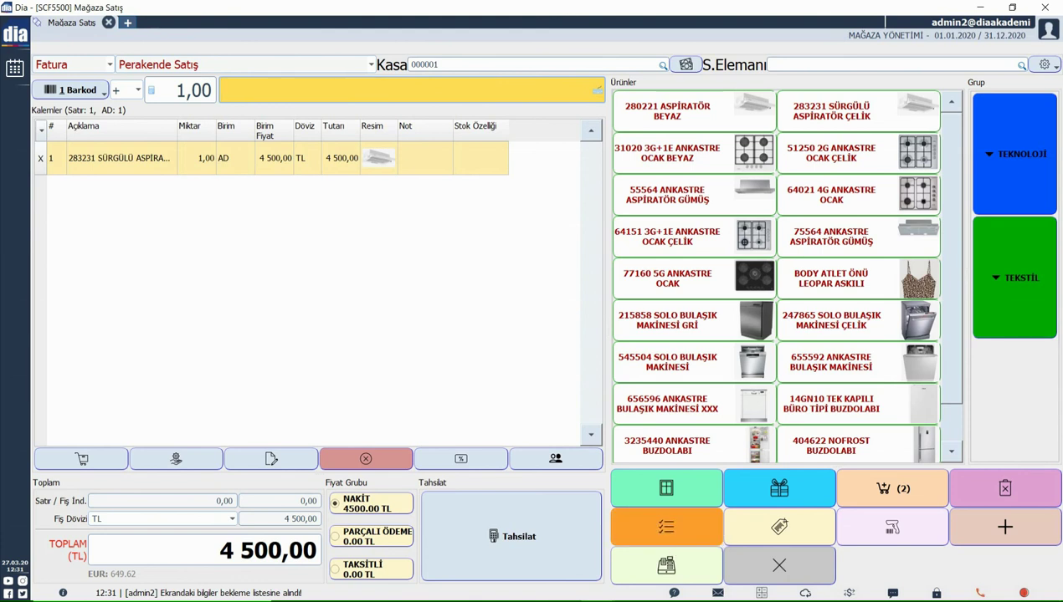
pyautogui.press('Escape')
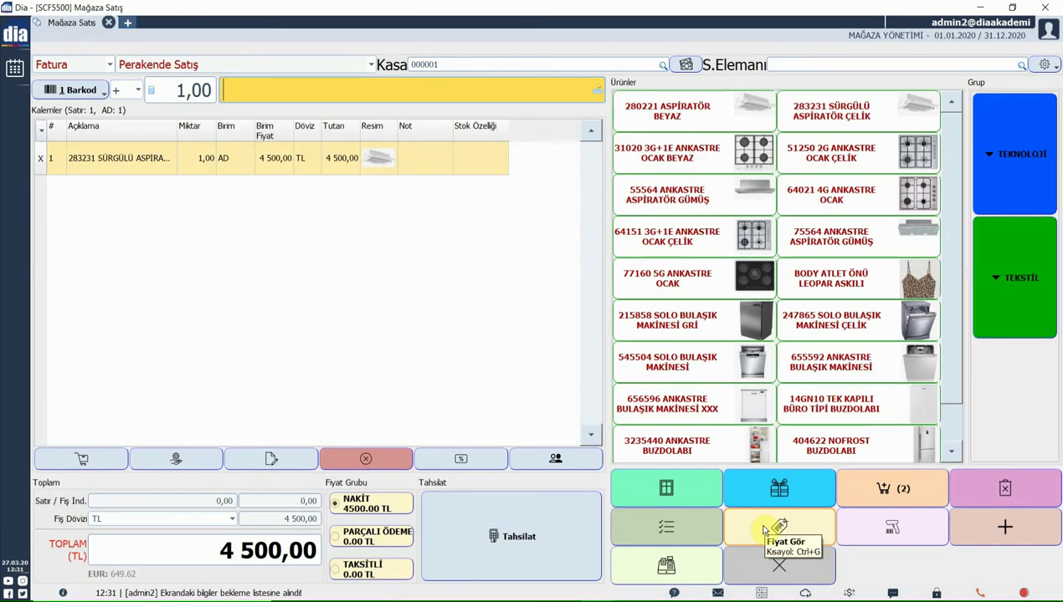
pyautogui.click(764, 531)
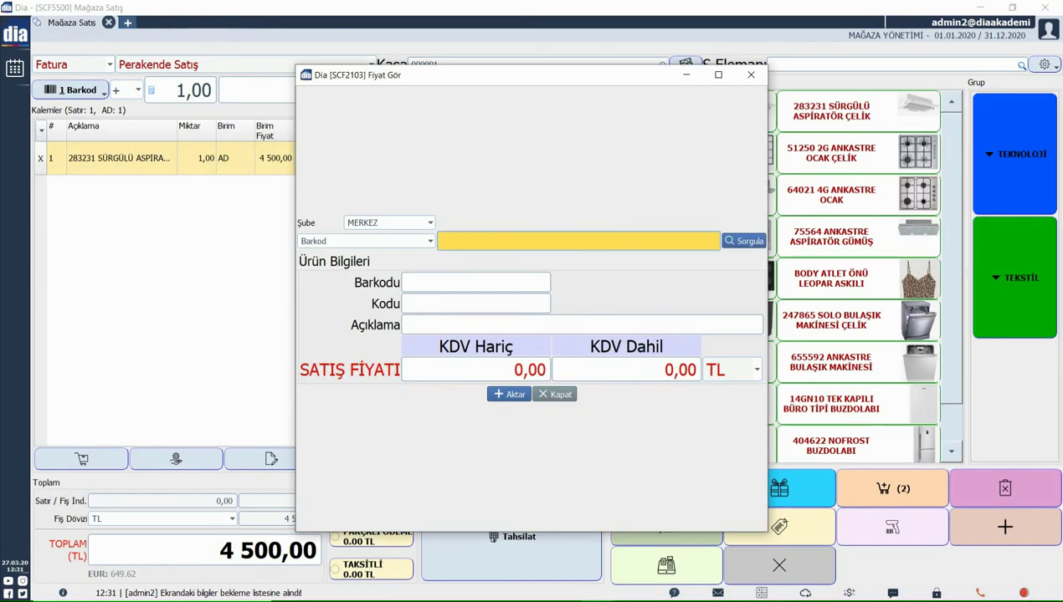
pyautogui.write('3725103704170')
pyautogui.press('Return')
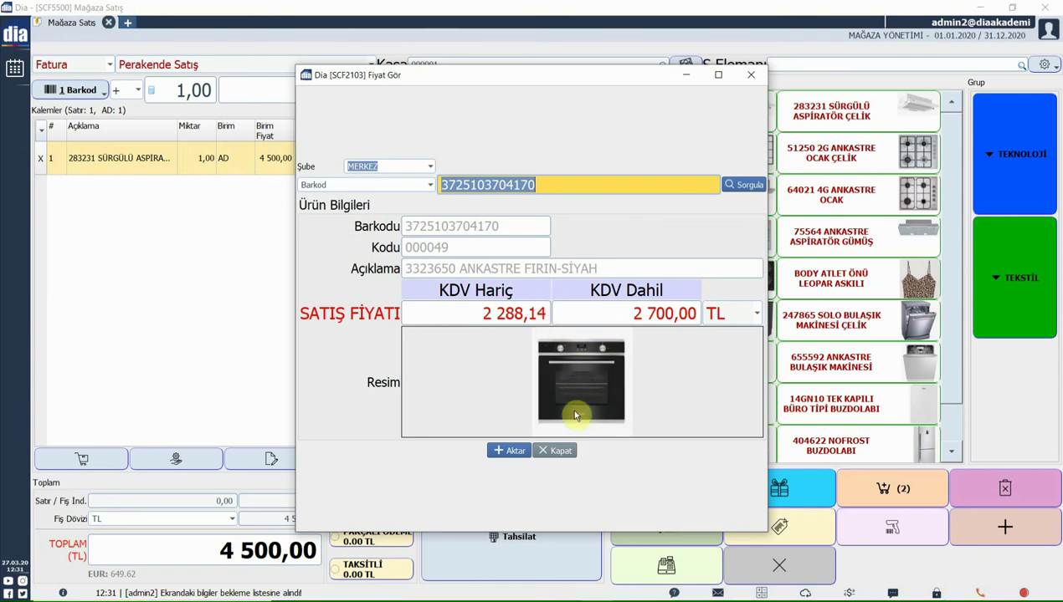
pyautogui.click(511, 451)
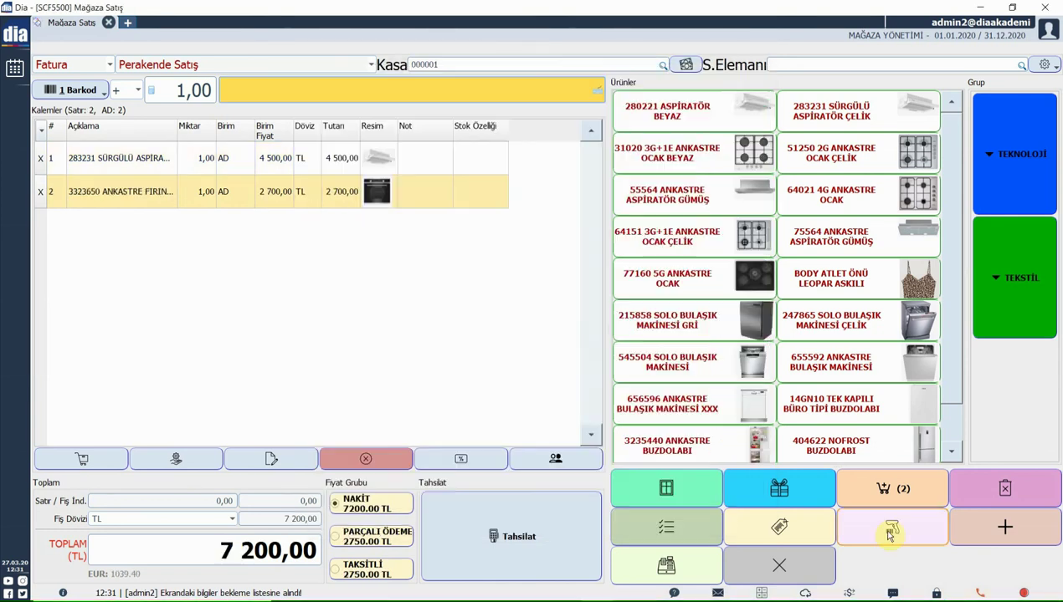
# - Create a new stock card with a generated barcode and stock code, and save it
pyautogui.click(994, 531)
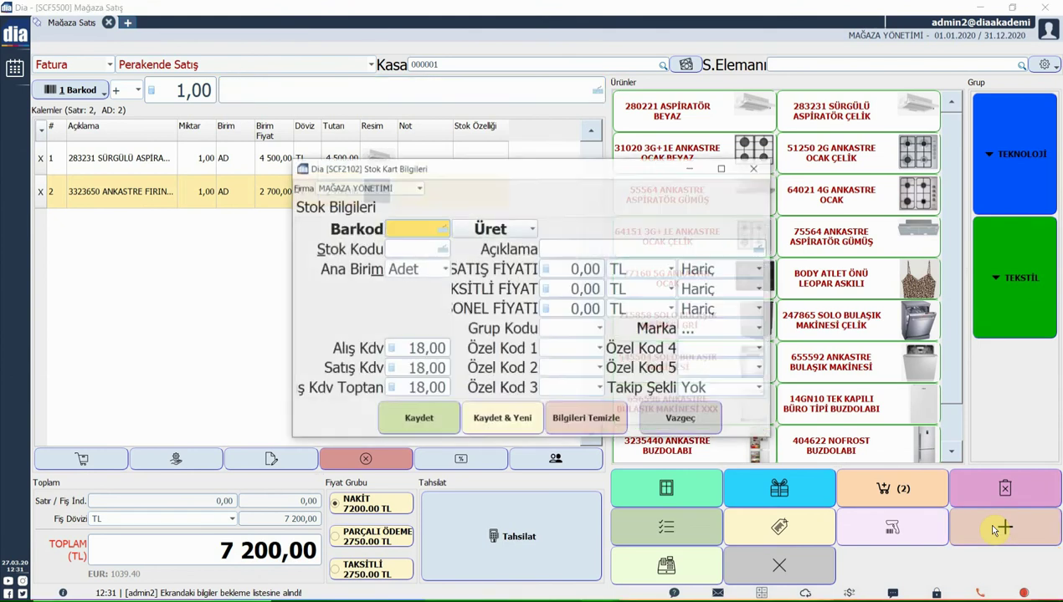
pyautogui.click(540, 231)
pyautogui.click(482, 251)
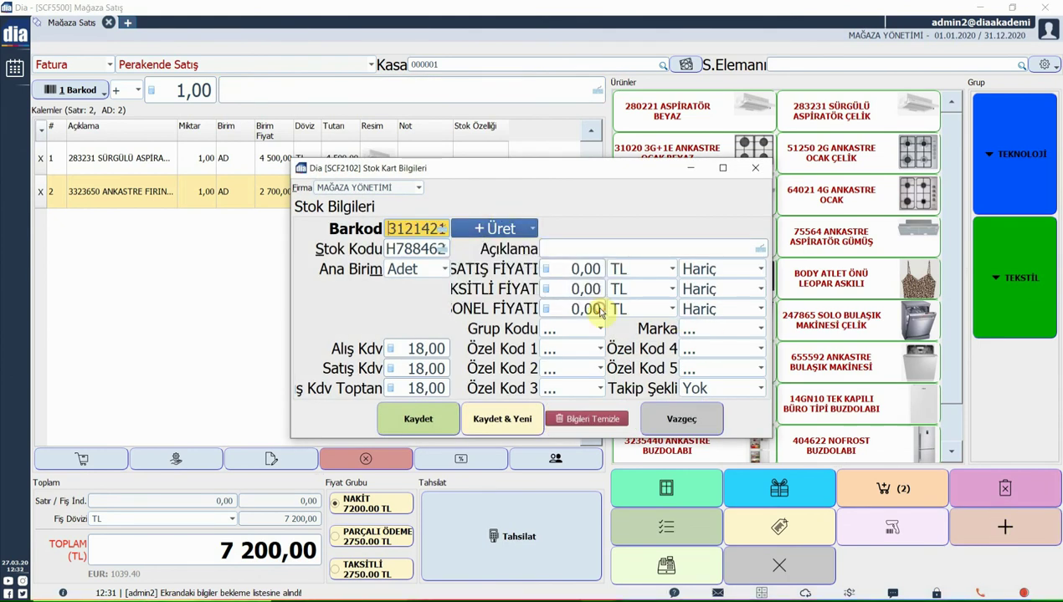
pyautogui.click(623, 249)
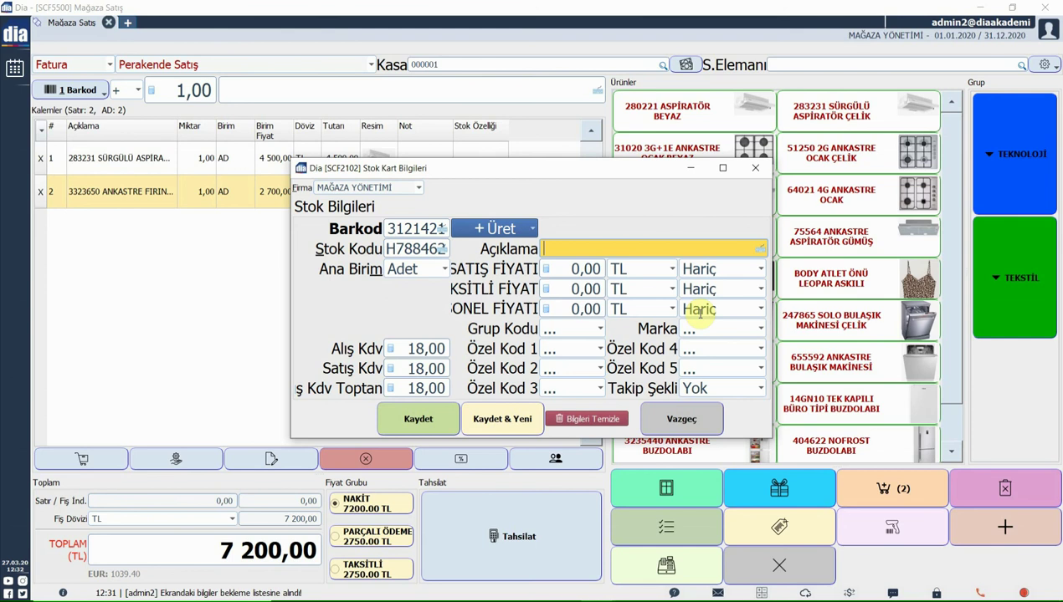
pyautogui.click(417, 425)
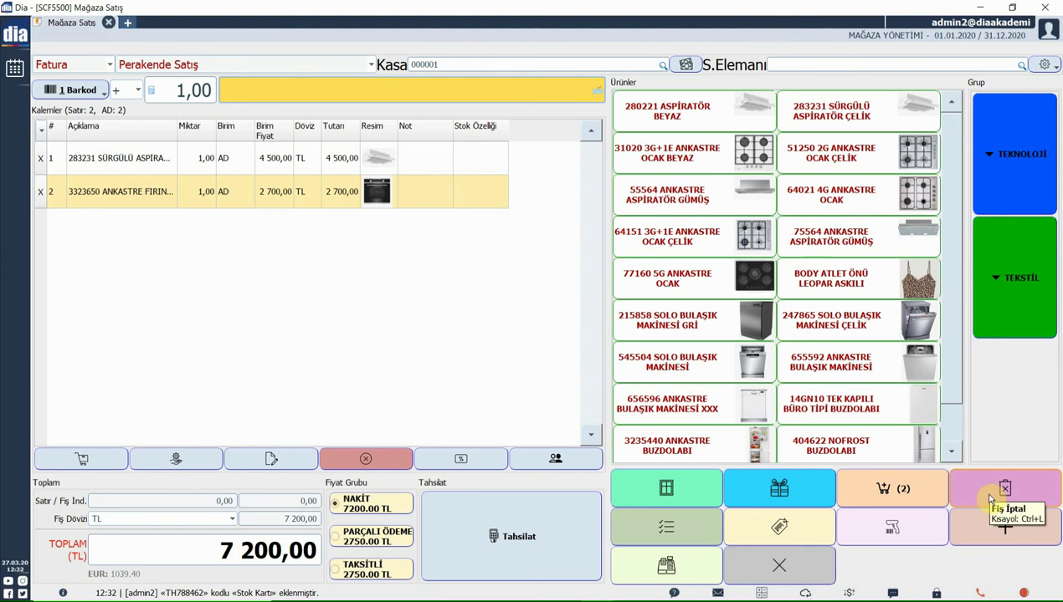
# - Try to close the Mağaza Satış screen while the sale still holds items
pyautogui.click(778, 566)
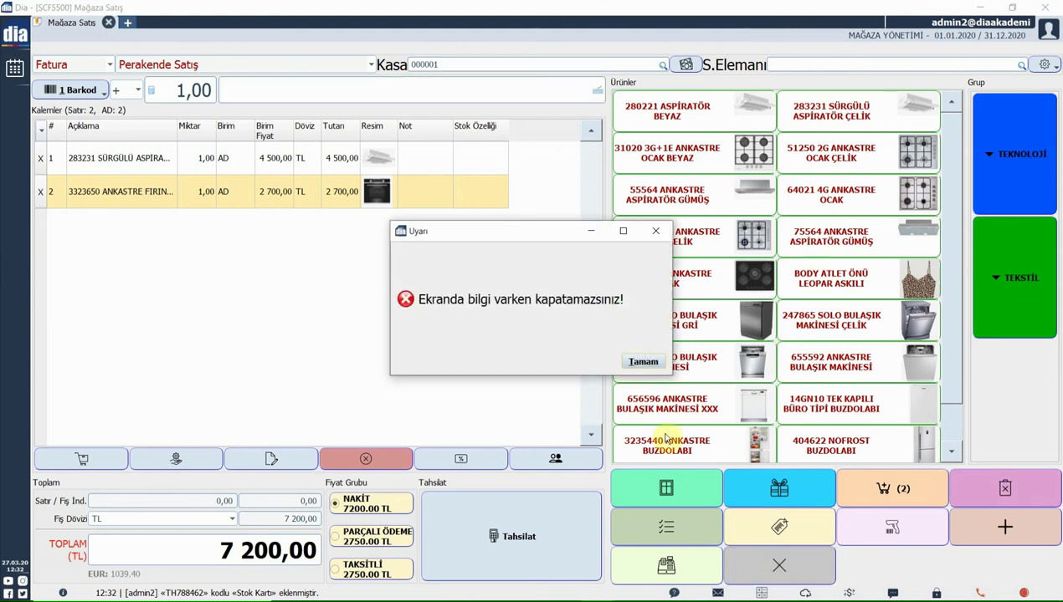
pyautogui.click(642, 363)
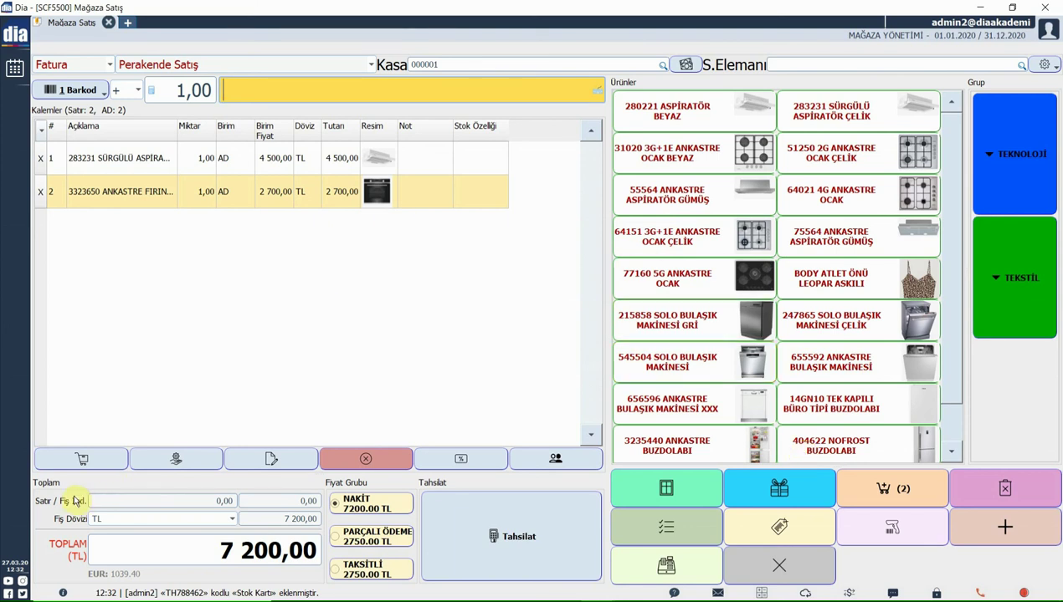
# - Switch the sale to the PARÇALI ÖDEME price group and examine the general invoice details, including the Kategori options
pyautogui.click(360, 536)
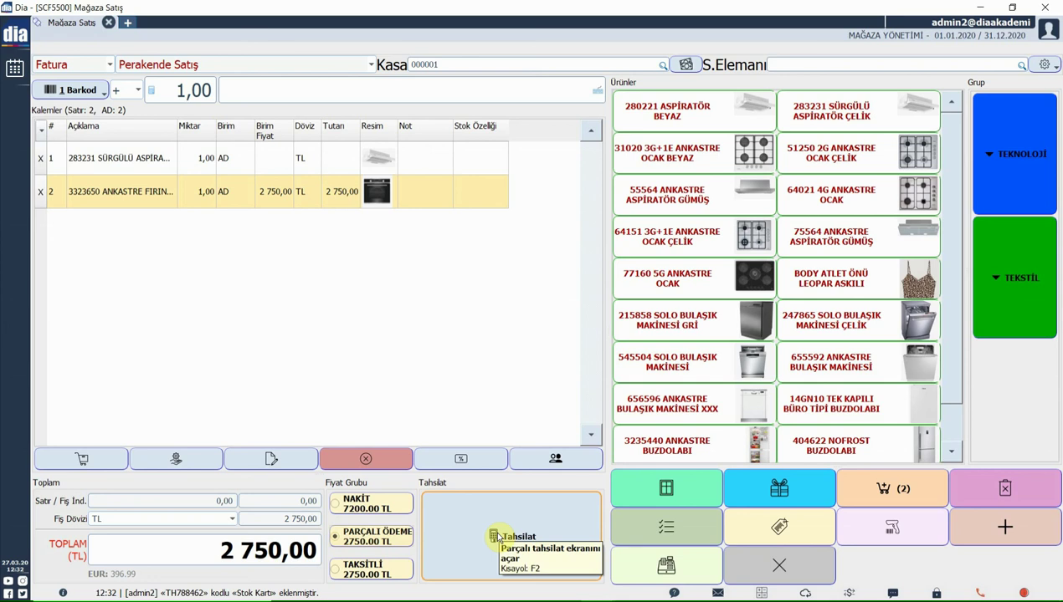
pyautogui.click(661, 482)
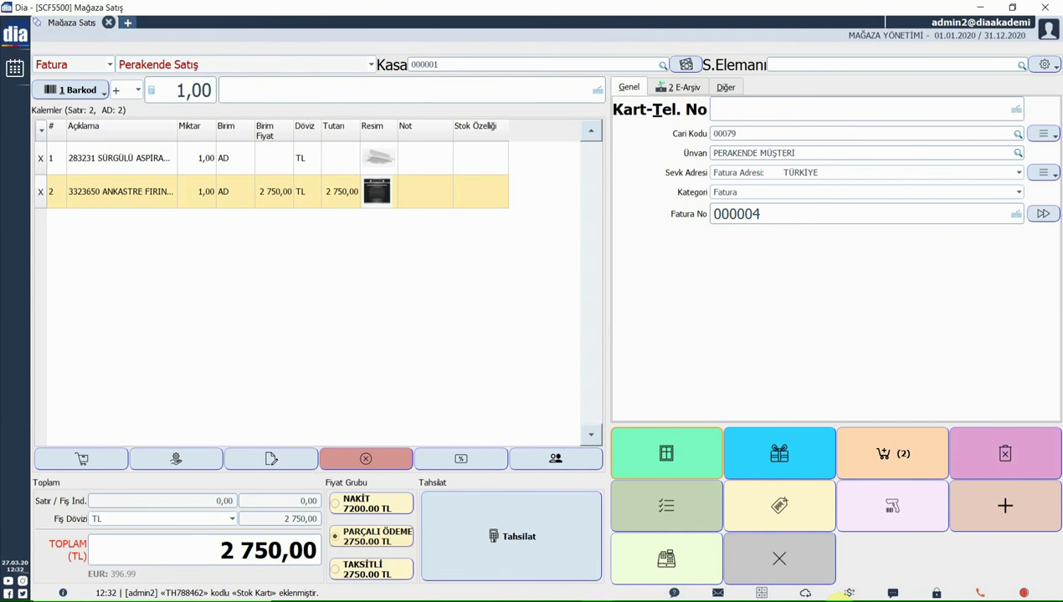
pyautogui.click(755, 107)
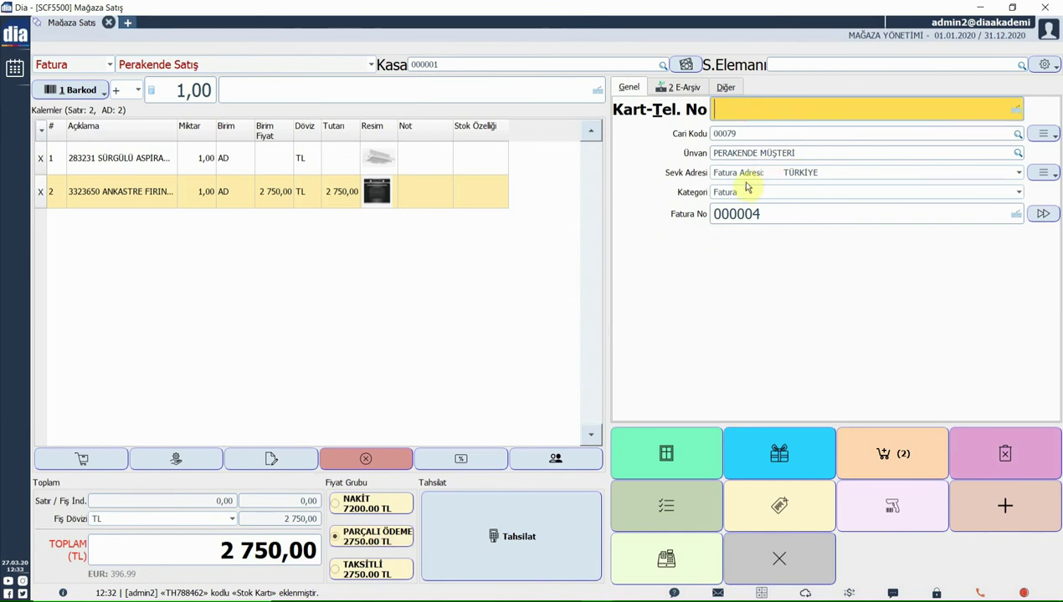
pyautogui.hotkey('alt', 'Down')
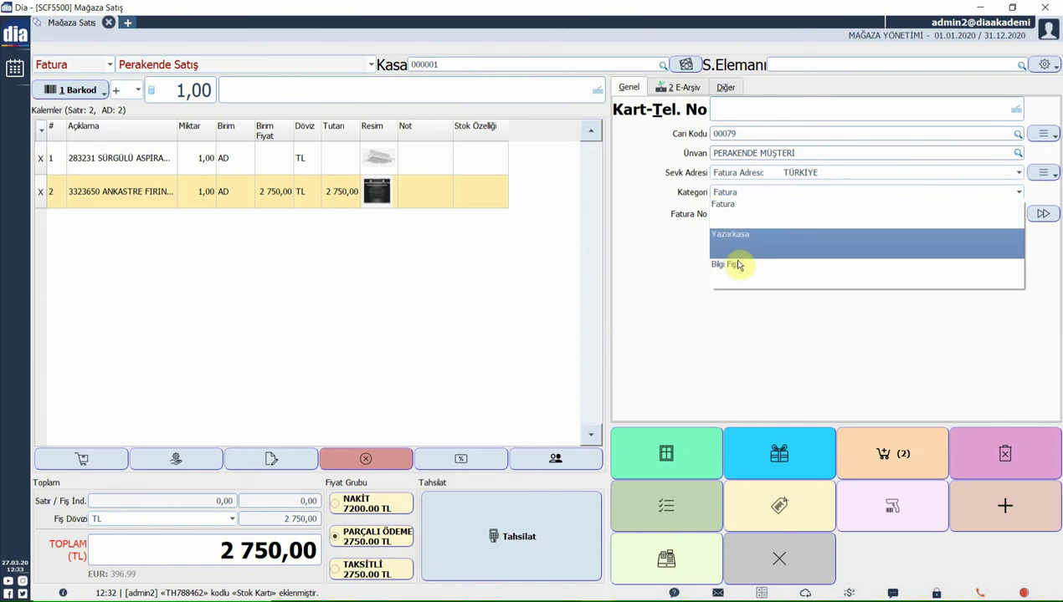
# - Set the E-Arşiv scenario to the empty option "-" and show the invoice's Diğer details
pyautogui.click(685, 87)
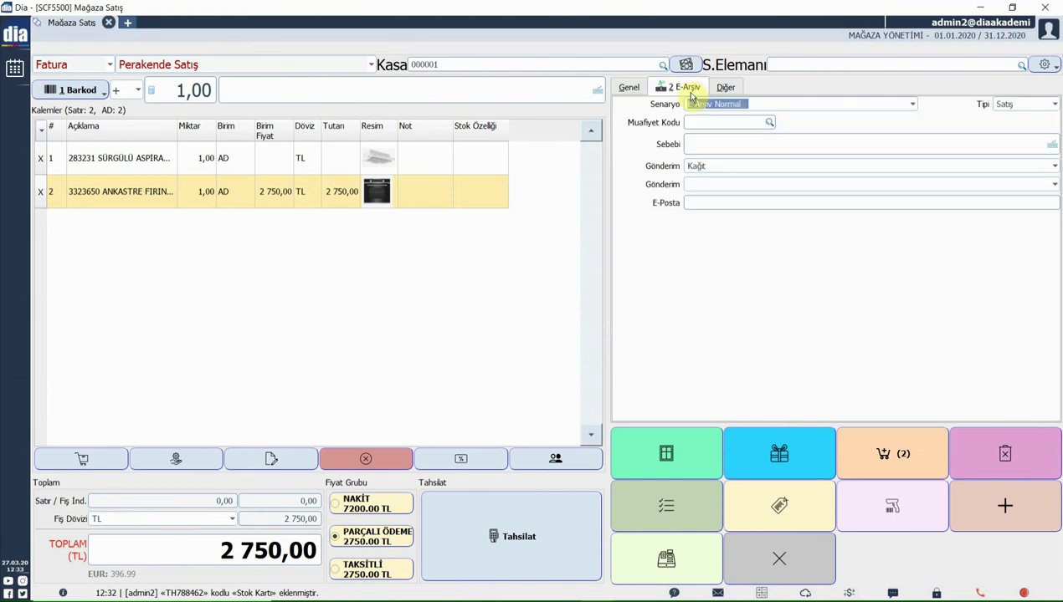
pyautogui.click(885, 135)
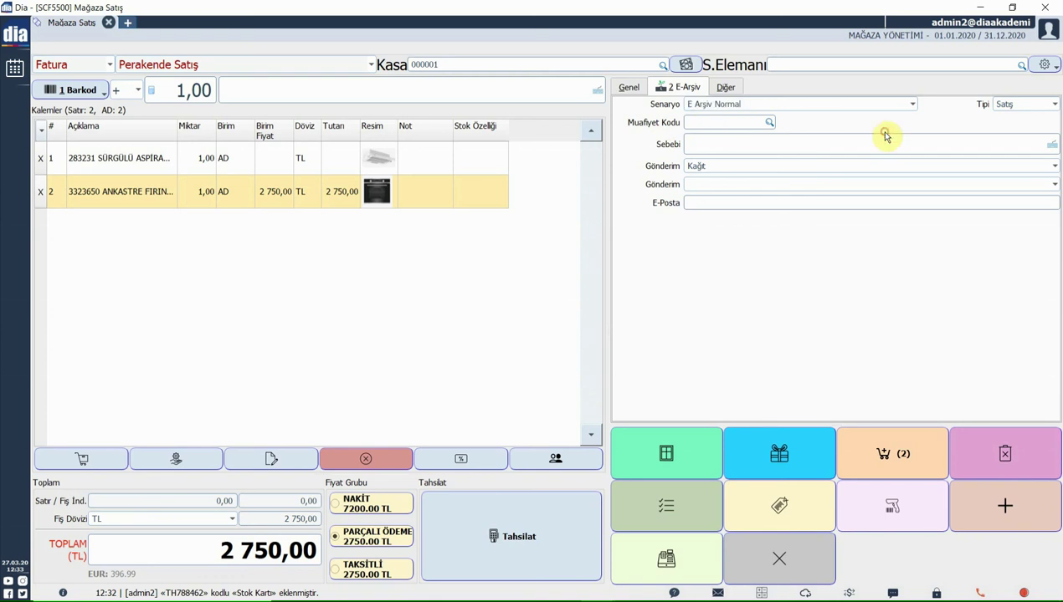
pyautogui.hotkey('alt', 'Down')
pyautogui.click(703, 301)
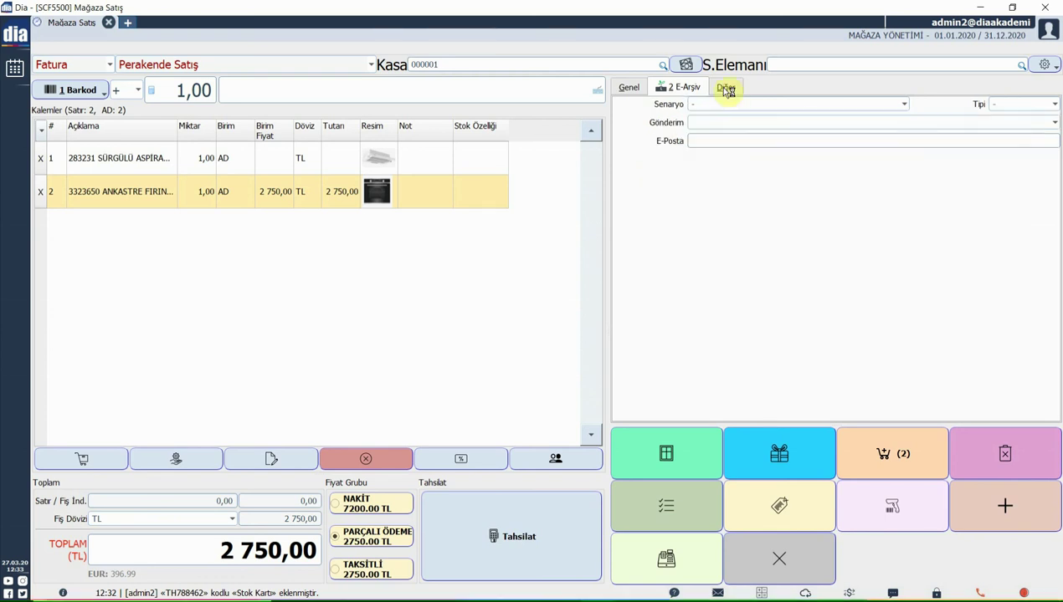
pyautogui.click(726, 89)
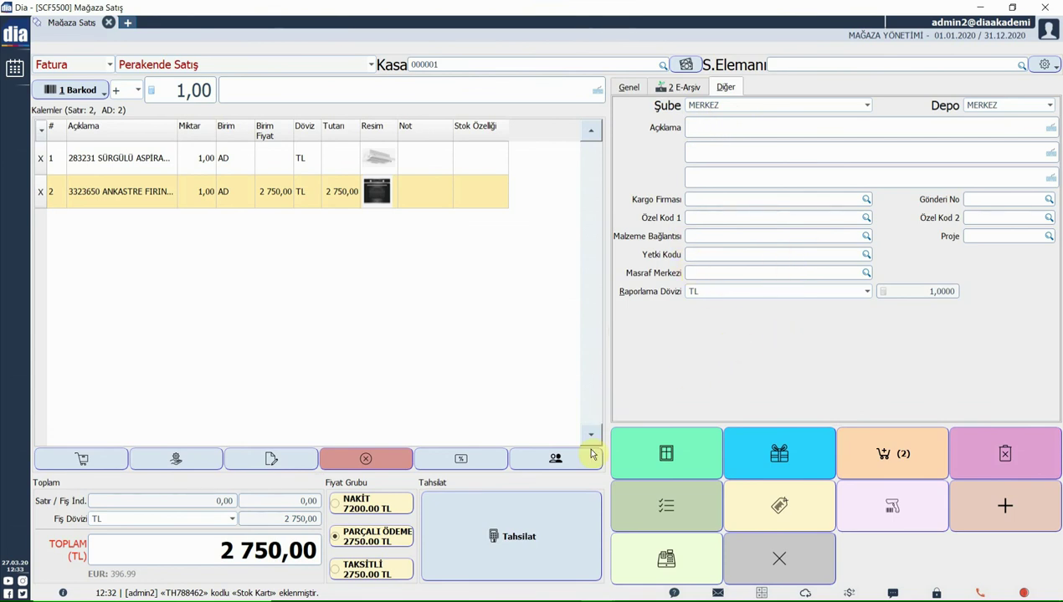
# - Open the sale's collection screen and enter the full 2 750,00 TL as a GARANTİ 6 TAKSİT payment
pyautogui.click(511, 536)
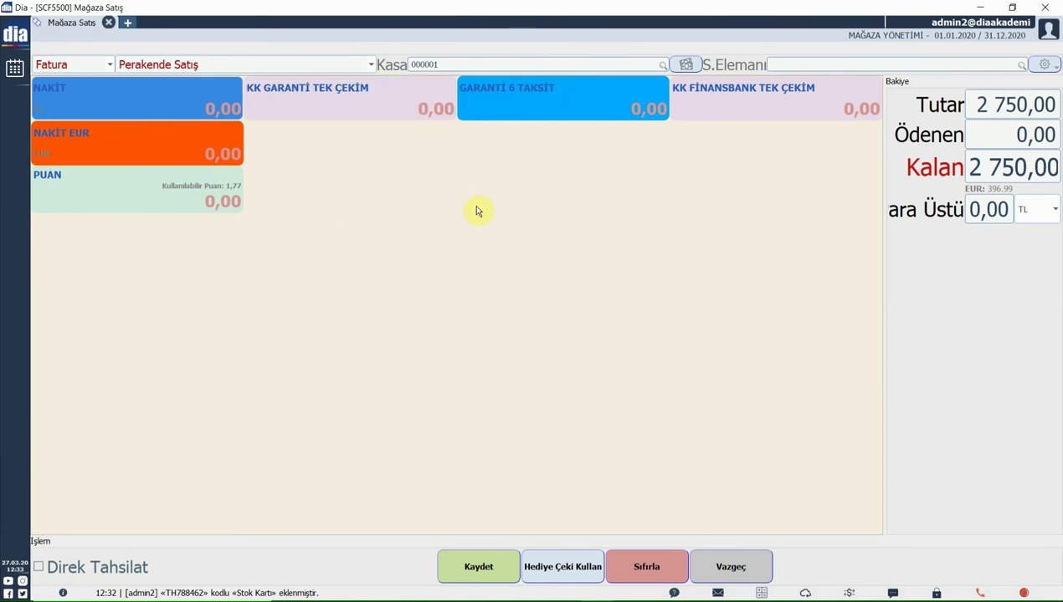
pyautogui.click(535, 107)
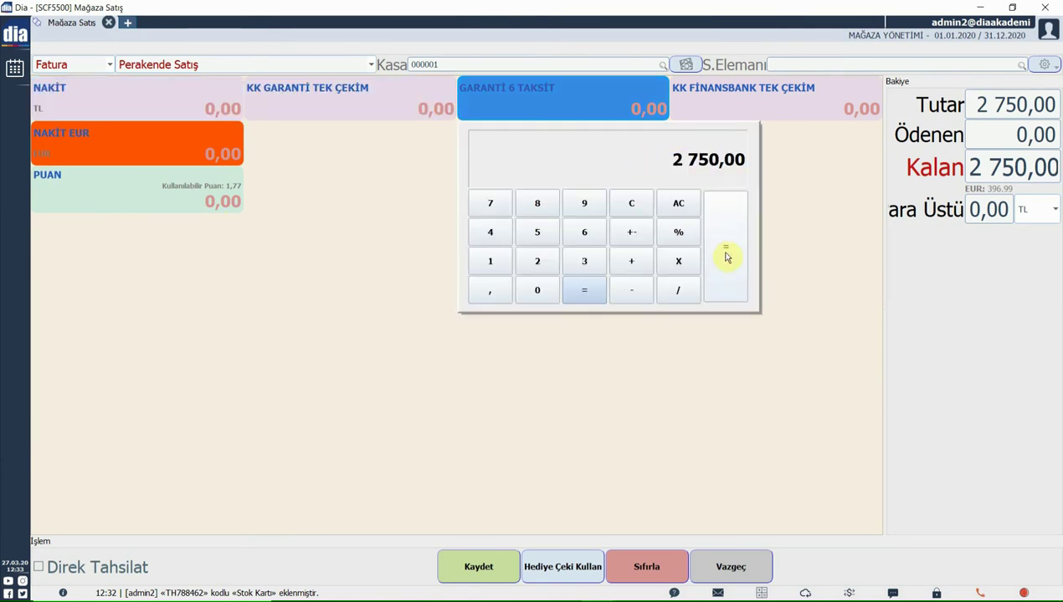
pyautogui.click(722, 252)
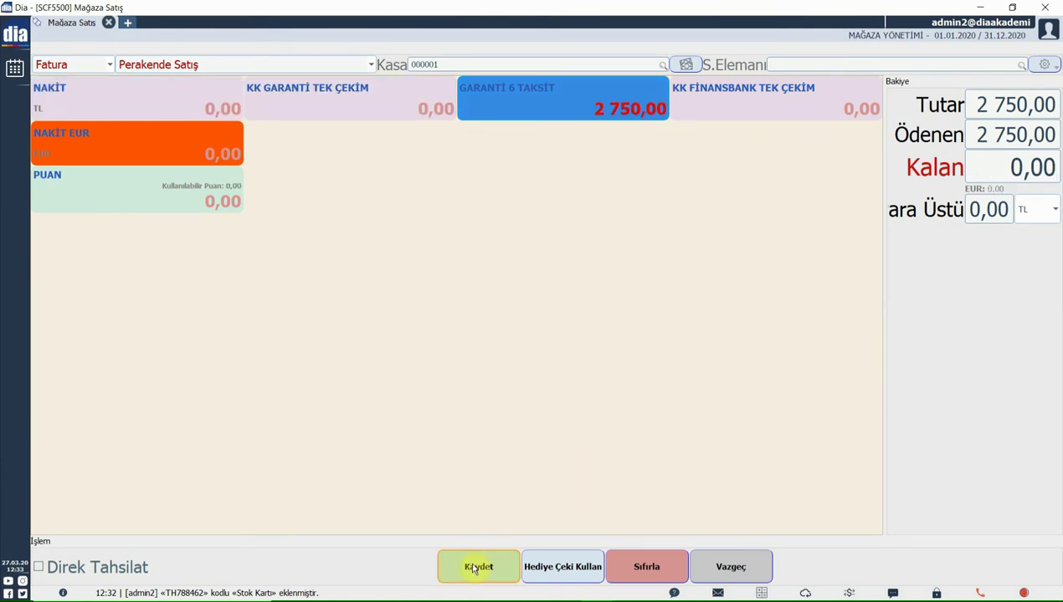